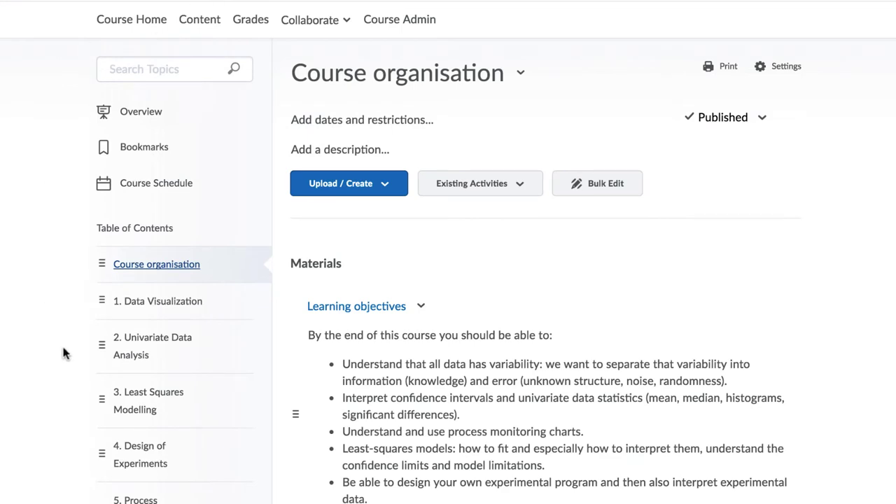
- Open the 5. Process Monitoring module and type 'Sample text.' into its description
scroll(61, 352, down, 3)
scroll(63, 352, down, 1)
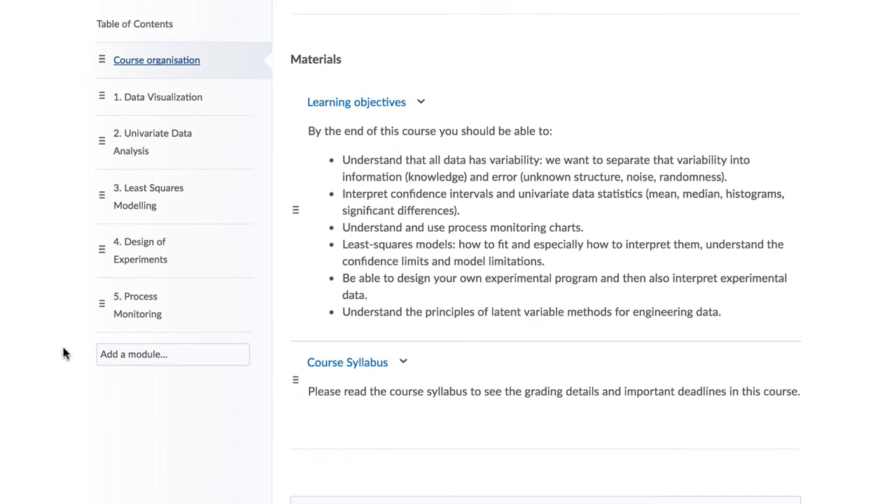
scroll(63, 352, up, 1)
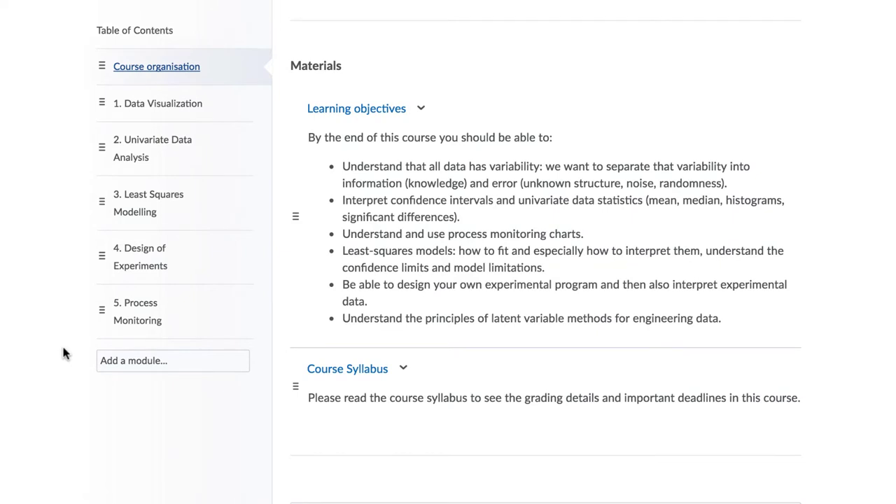
scroll(63, 352, up, 3)
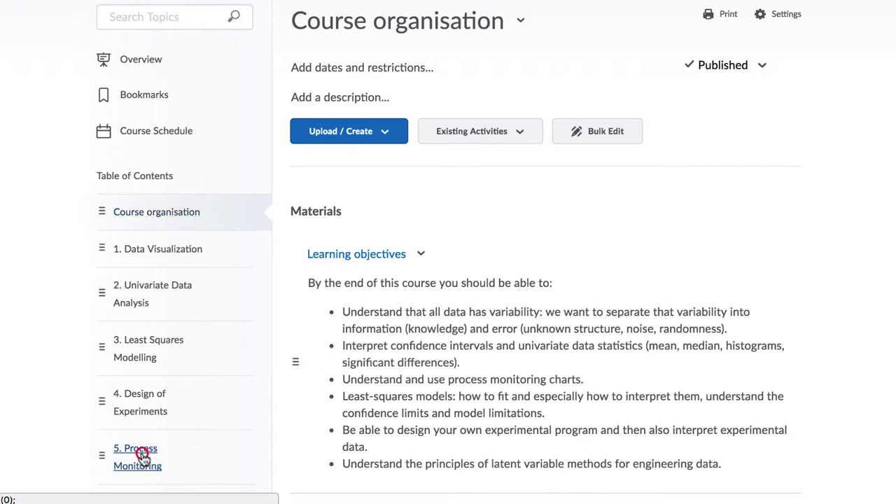
click(143, 457)
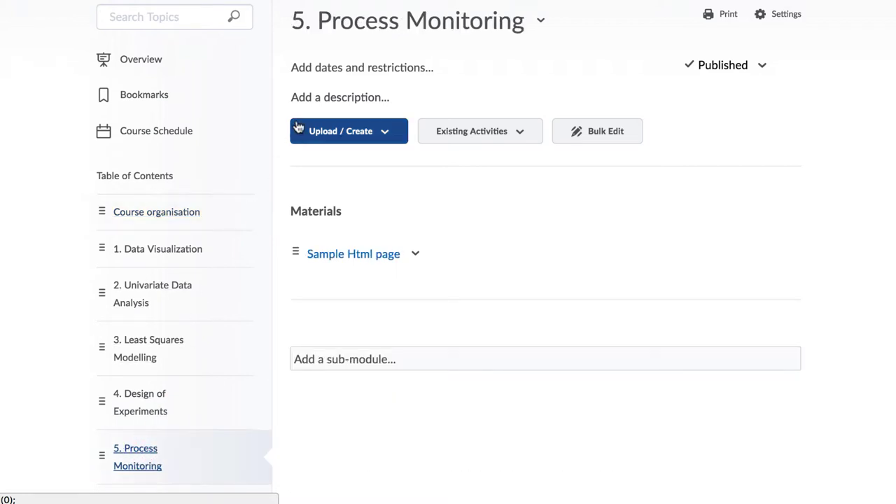
scroll(296, 126, up, 1)
click(298, 146)
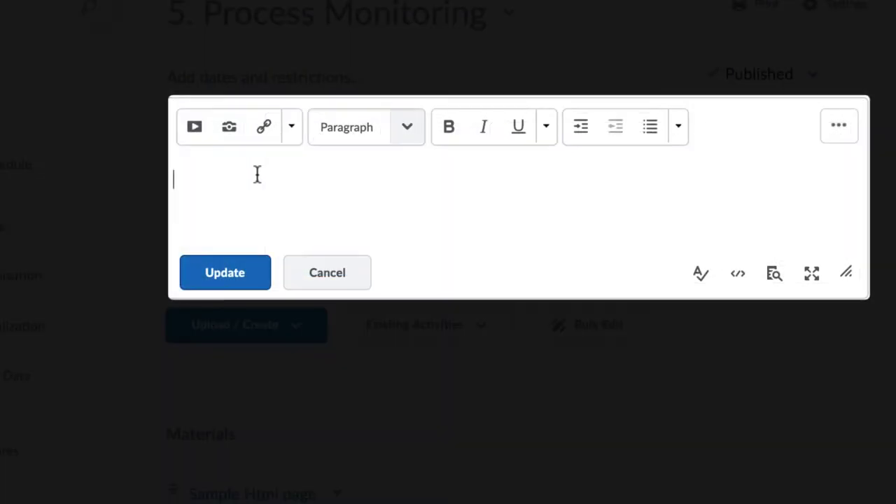
text(Sample tex)
text(t.)
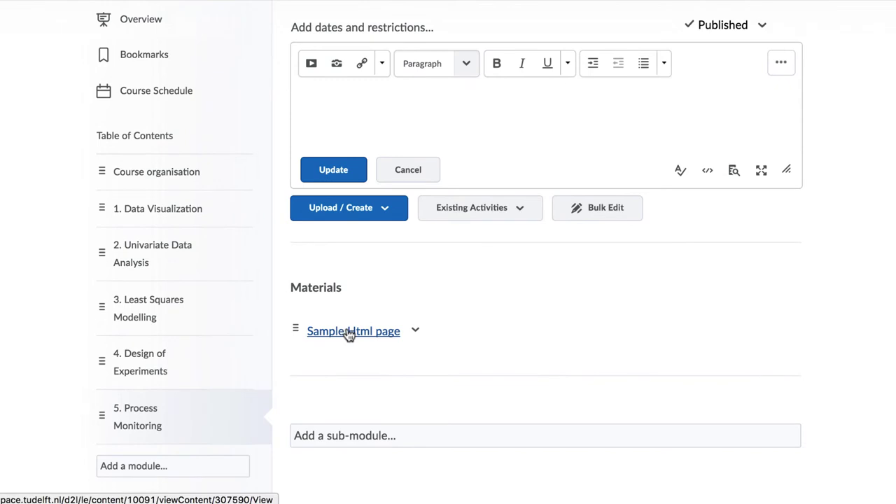
- Open the Sample Html page under Materials and start editing its HTML
click(349, 333)
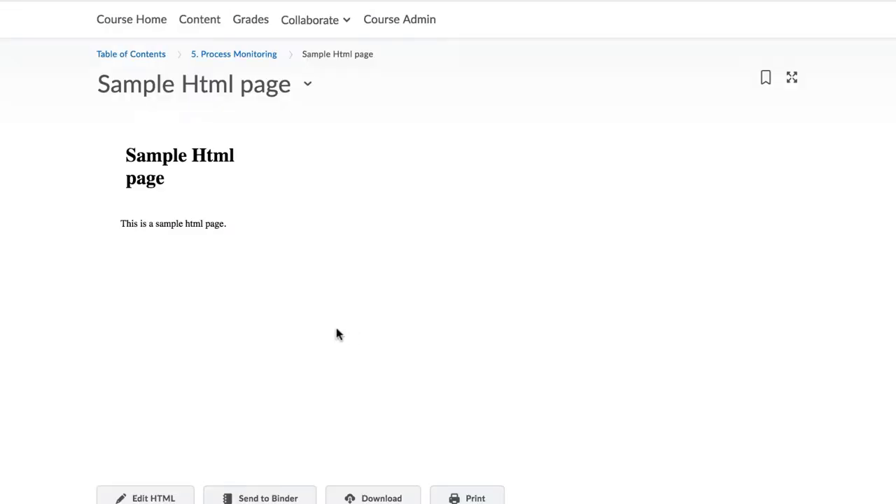
scroll(290, 314, down, 3)
click(165, 381)
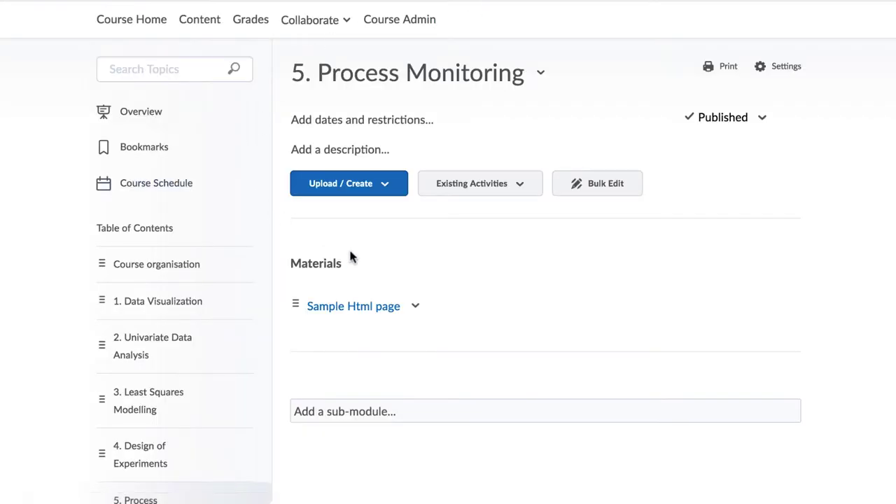
- Upload img1_discrepancy.jpg from the computer and add it to the module description
click(312, 149)
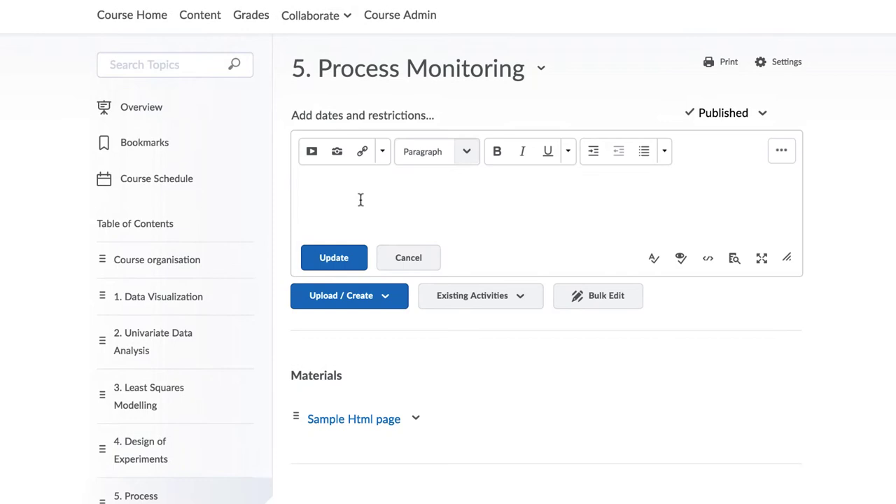
click(337, 152)
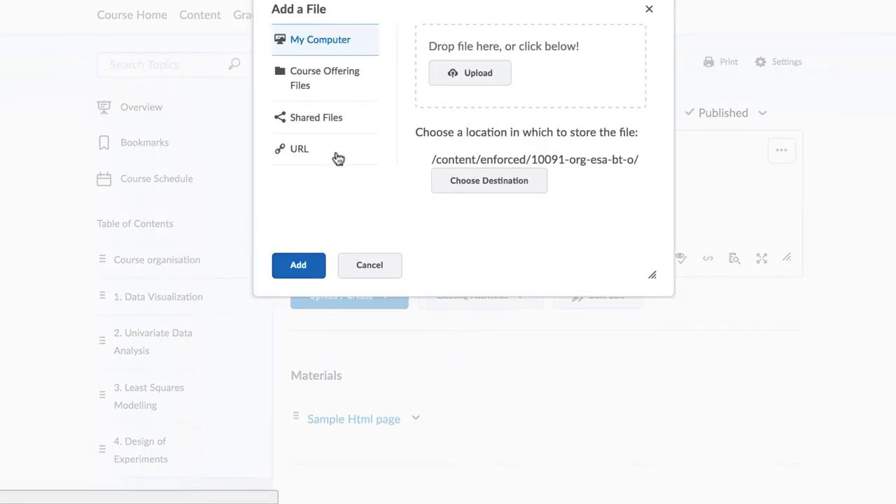
click(475, 79)
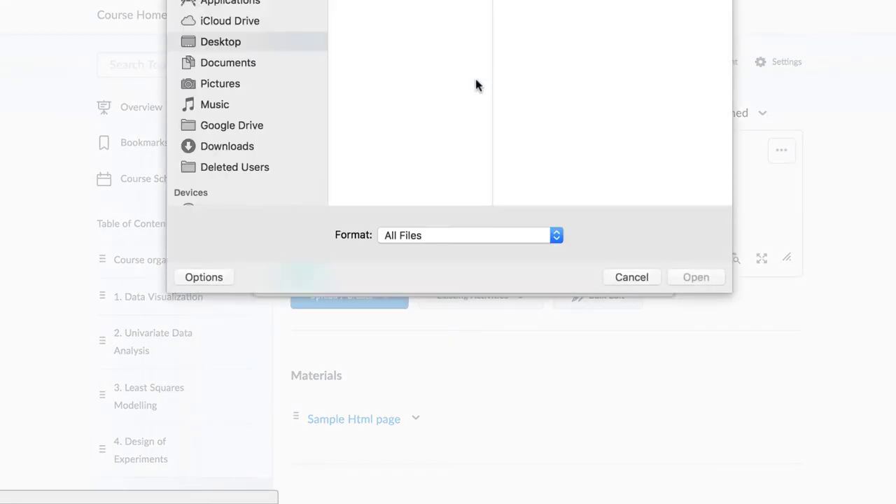
click(404, 21)
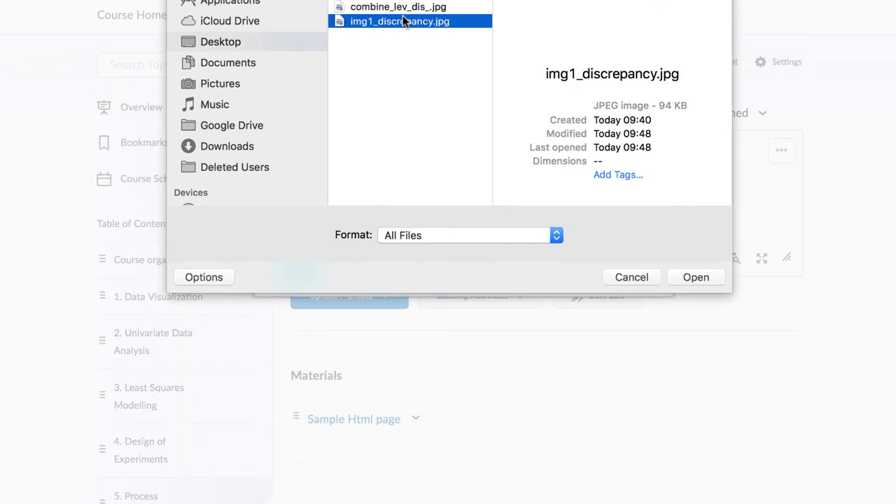
click(693, 276)
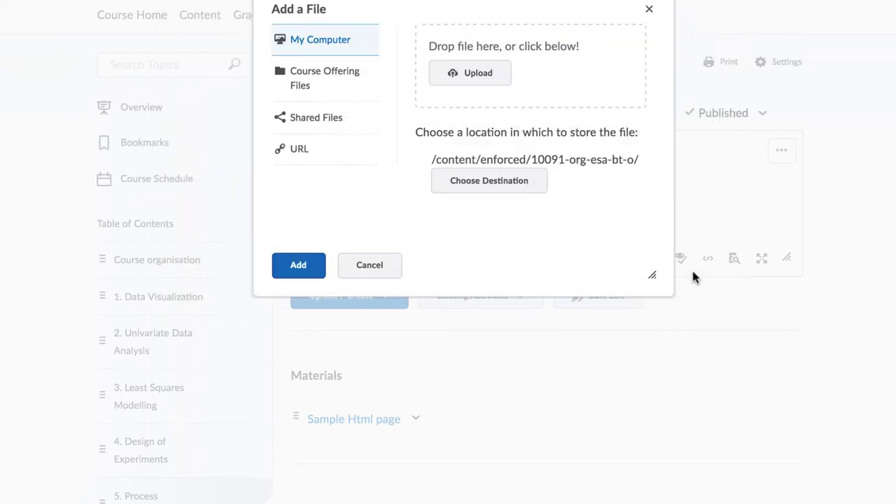
click(301, 266)
- Clear the 'discrepancy' alt text, mark the image as decorative and insert it
click(494, 152)
text(di)
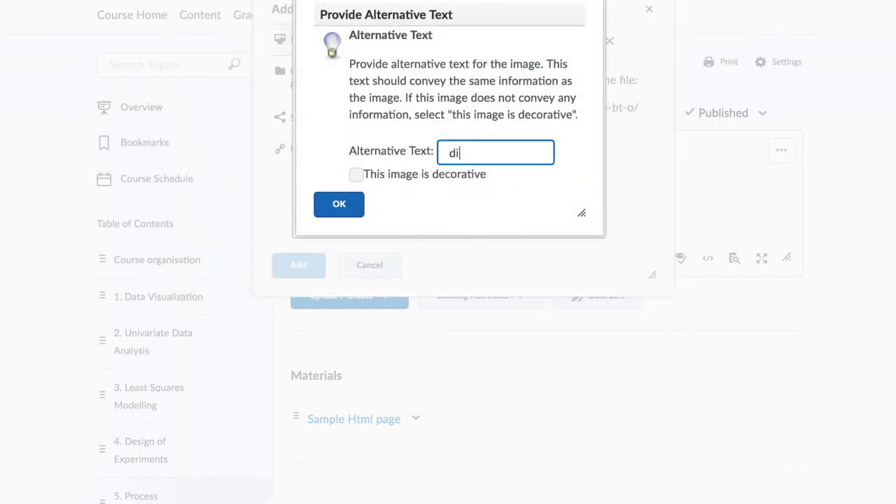
text(screpancy)
drag(530, 152, 434, 163)
key(BackSpace)
click(356, 174)
click(339, 204)
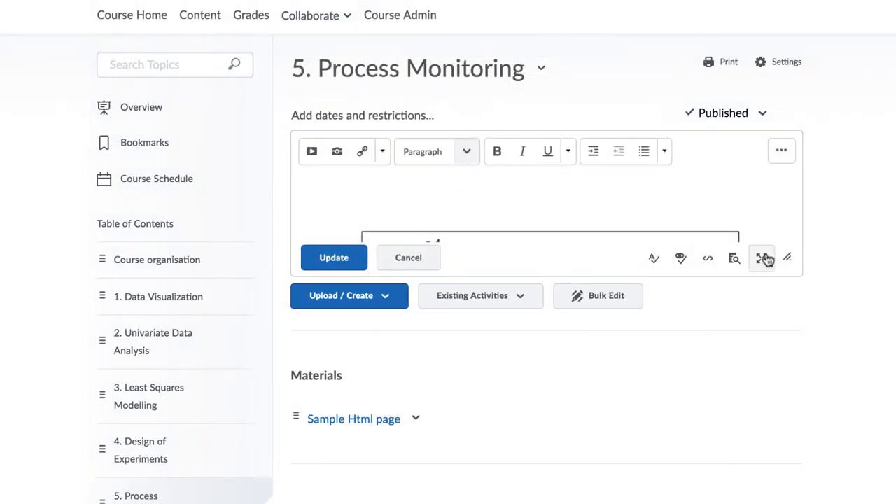
- Shrink the residual plot image to about 355 x 342 and save the description
drag(786, 256, 836, 418)
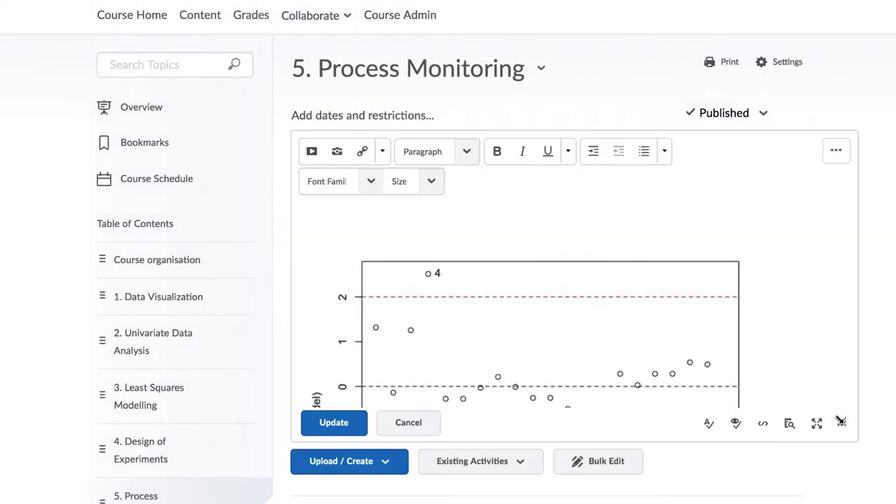
click(660, 316)
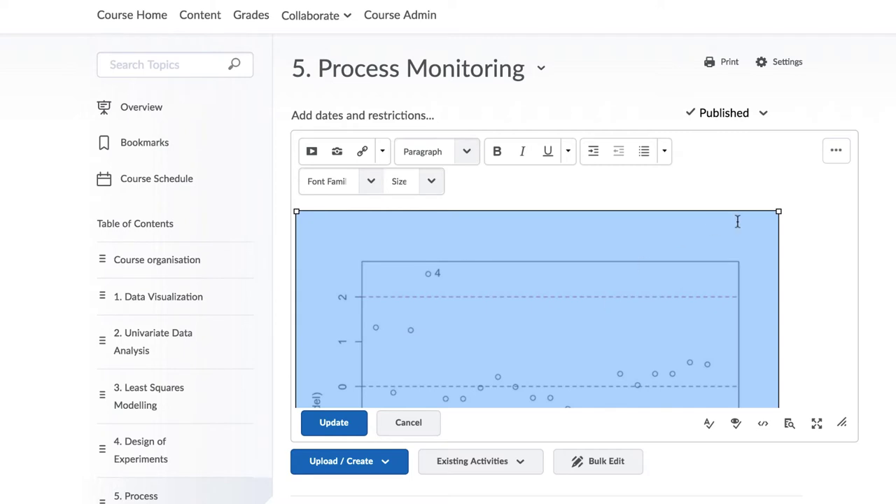
drag(778, 210, 513, 287)
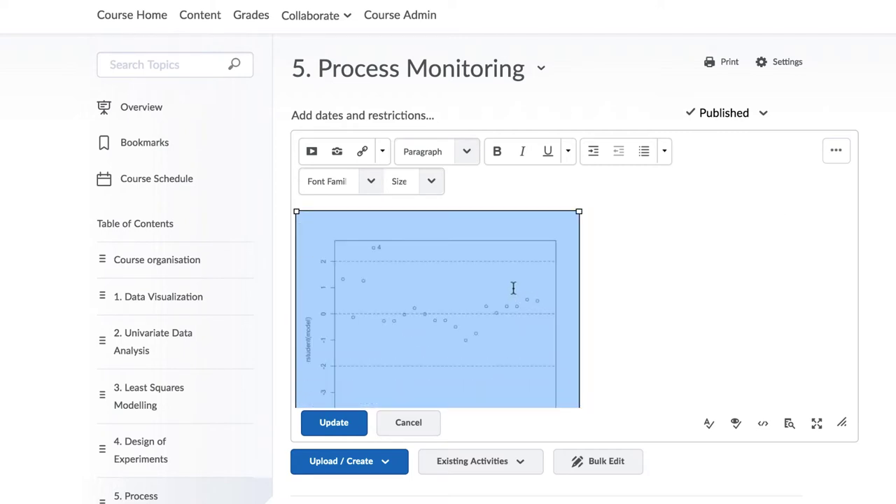
drag(580, 212, 462, 324)
click(536, 311)
scroll(406, 339, down, 2)
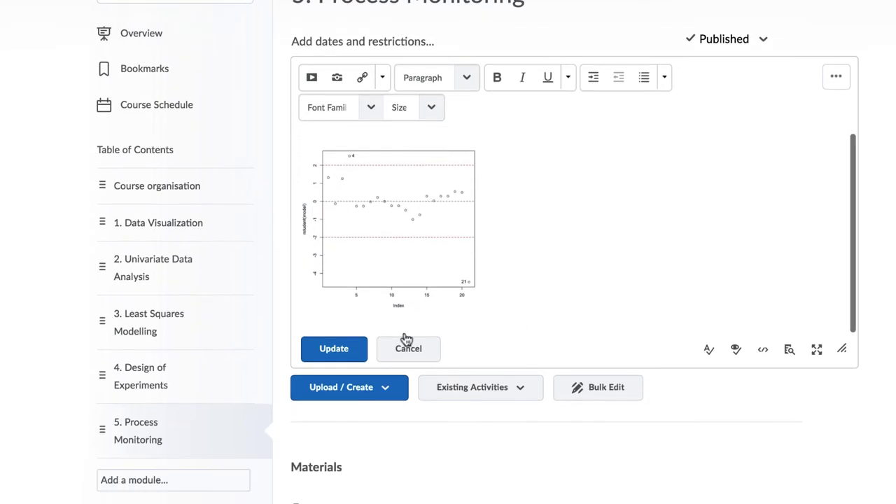
click(330, 346)
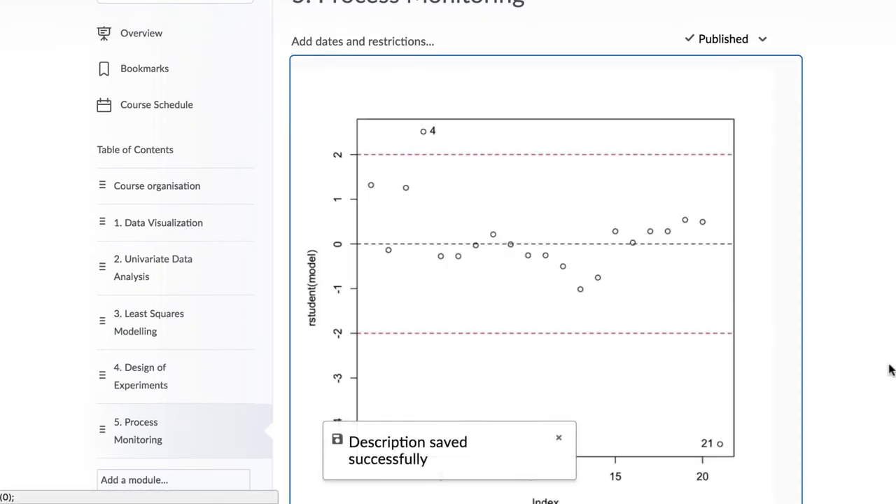
scroll(890, 369, down, 2)
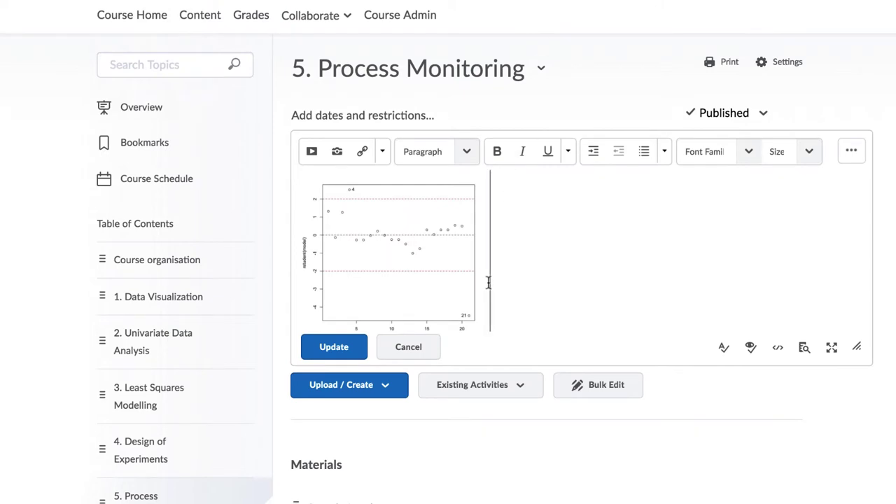
- Delete the plot image and close the file-insert dialog without adding anything
key(BackSpace)
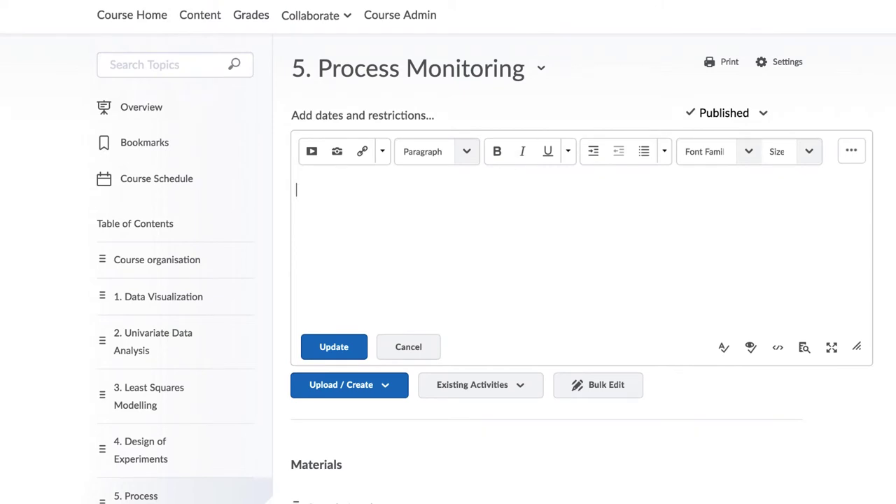
click(310, 152)
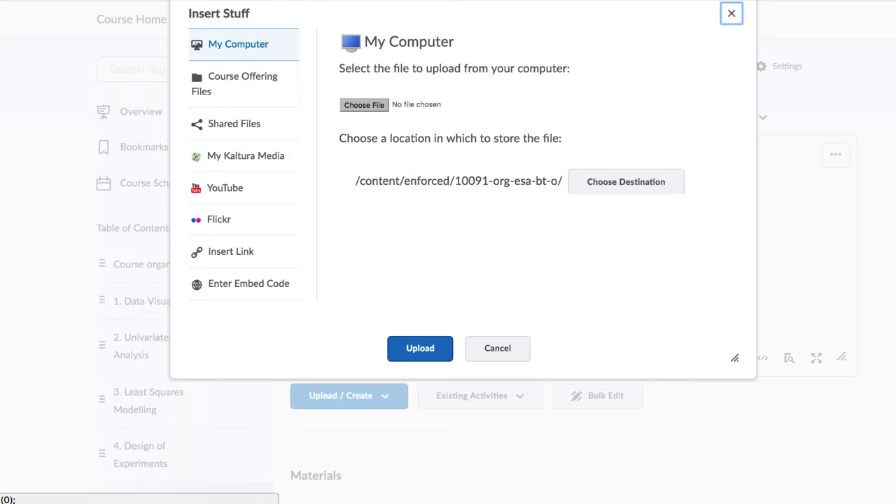
click(731, 16)
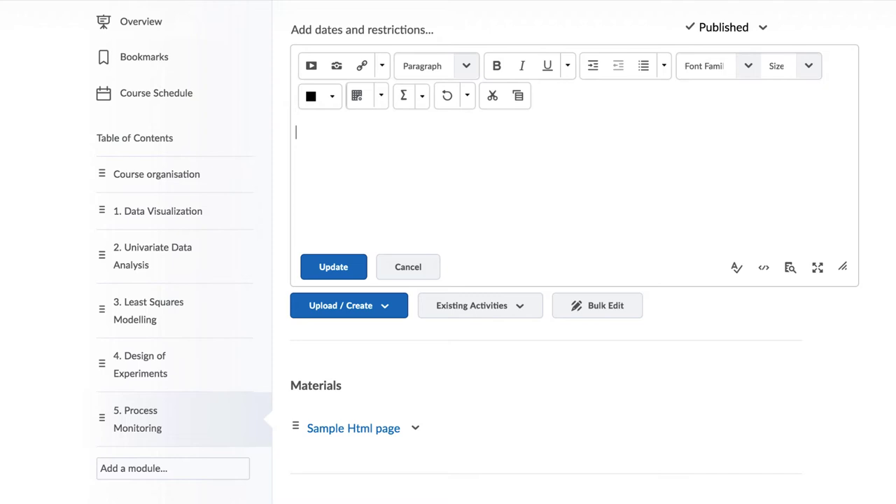
click(422, 99)
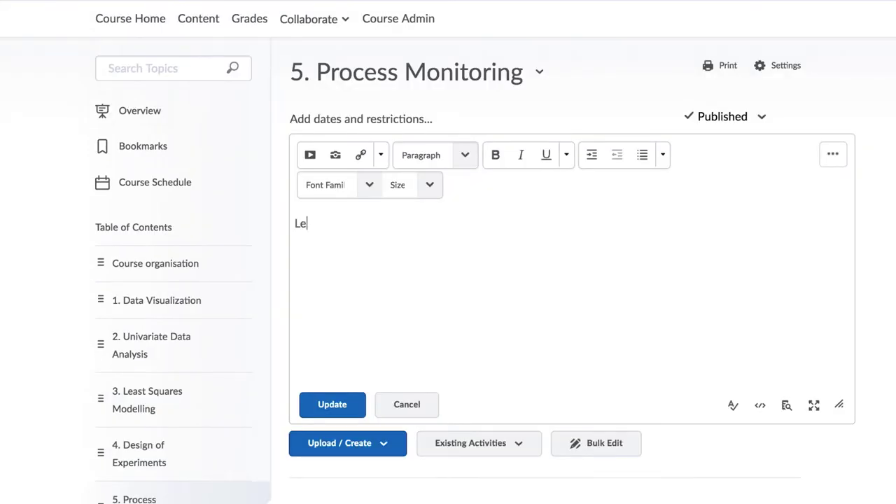
- Write 'Lecture' and 'Wikipedia' on separate lines, then select the word Lecture
text(ture)
key(Return)
text(Wikipedia)
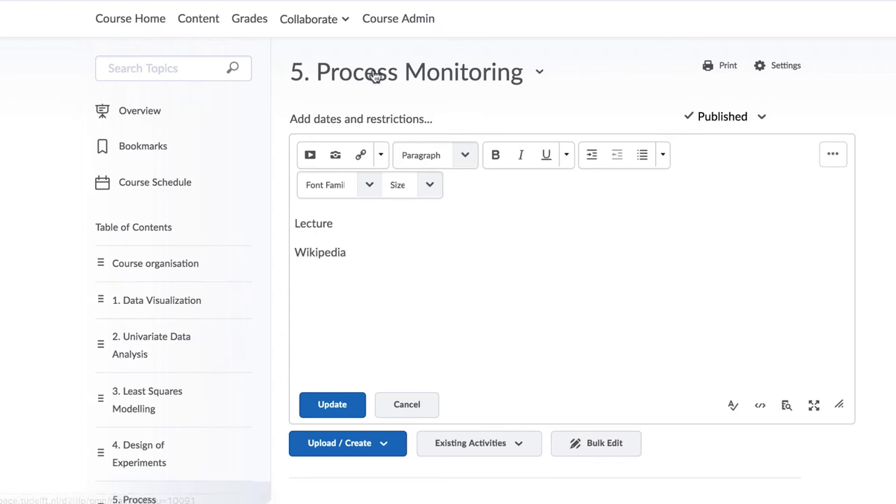
drag(336, 221, 294, 224)
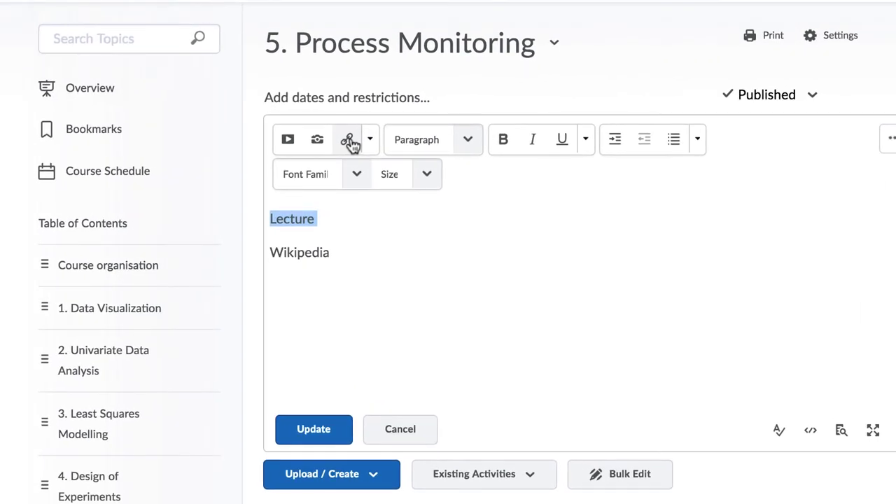
- Quicklink the word Lecture to an item from the 1. Data Visualization content section
click(349, 140)
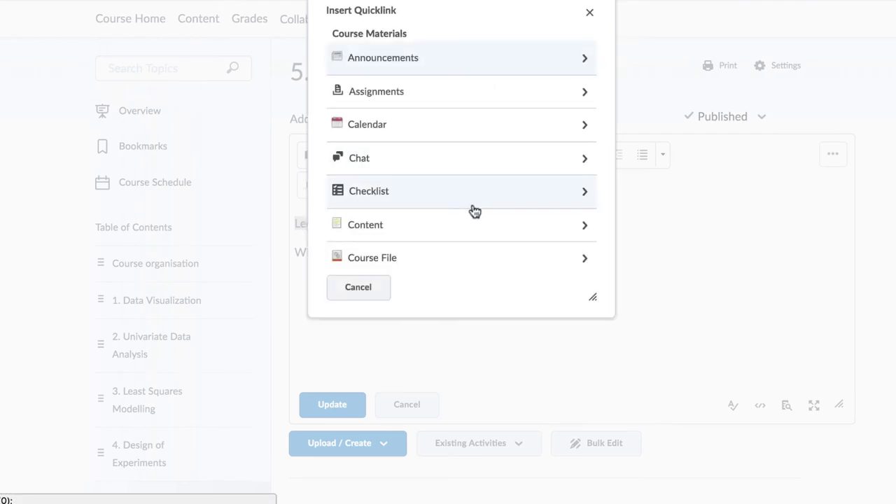
click(472, 230)
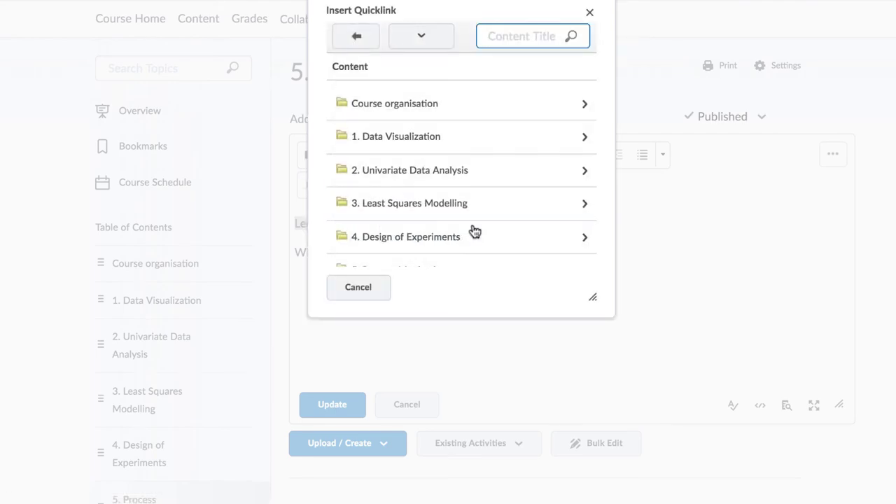
click(540, 135)
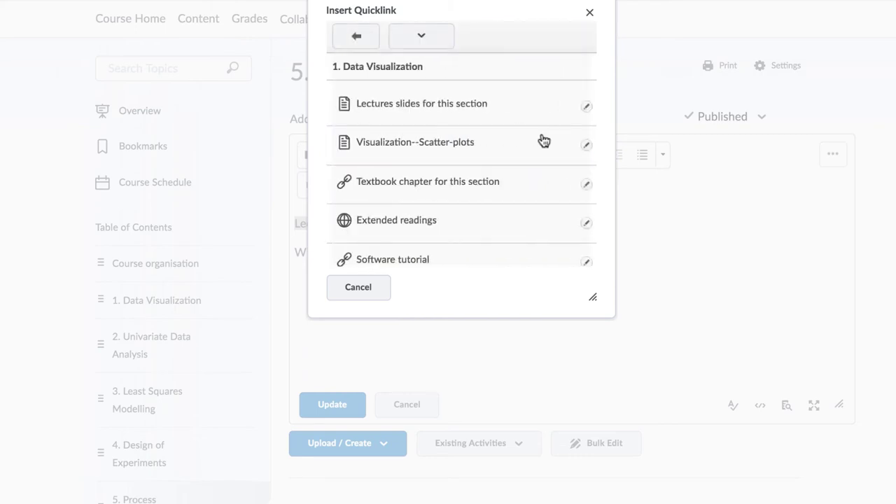
click(474, 112)
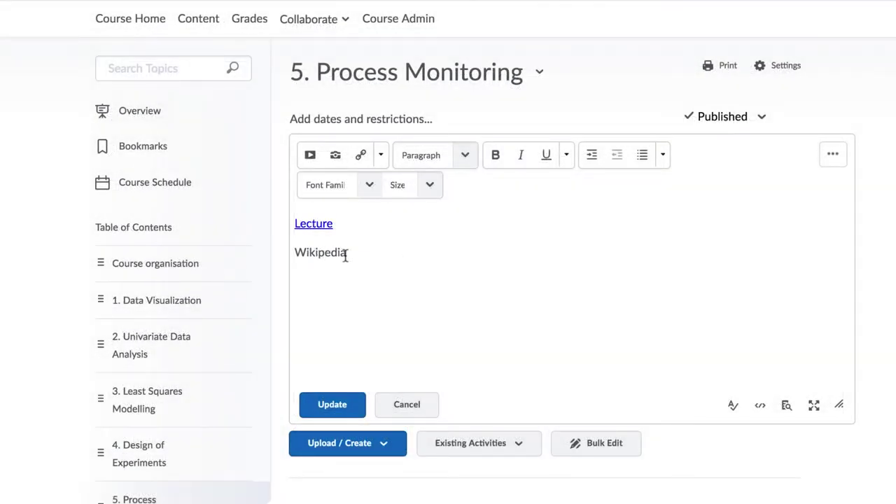
drag(345, 256, 291, 256)
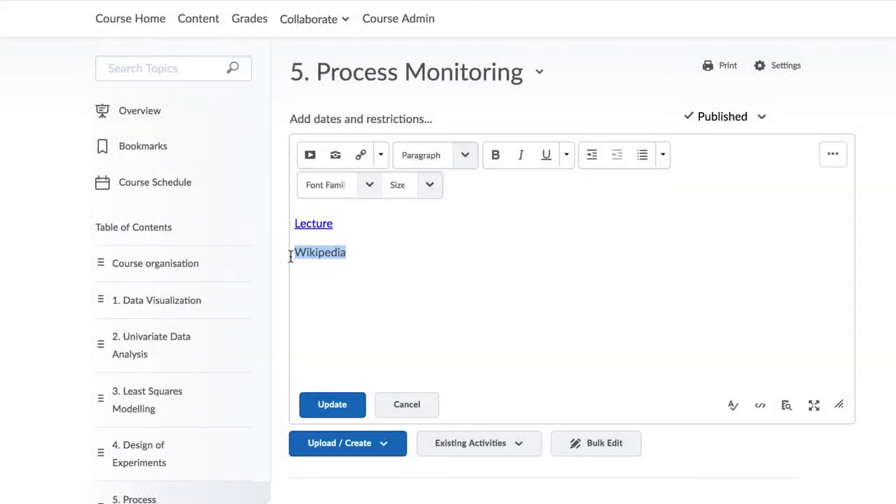
click(309, 156)
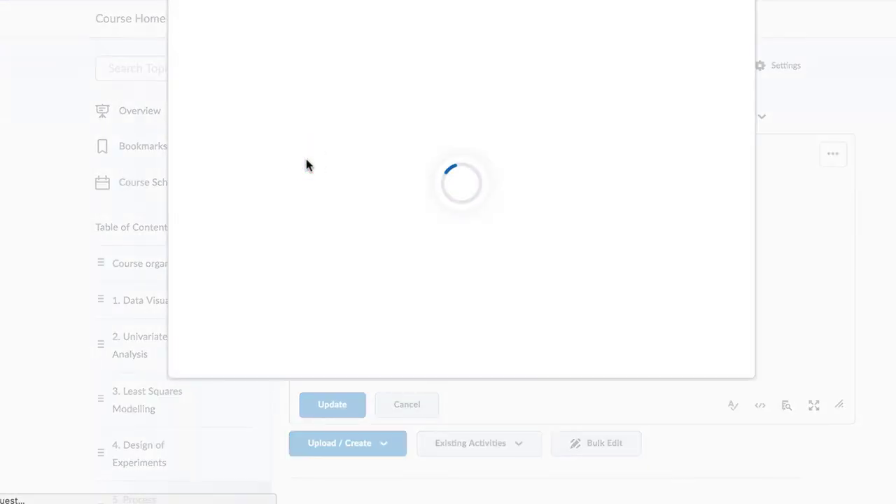
scroll(306, 164, down, 2)
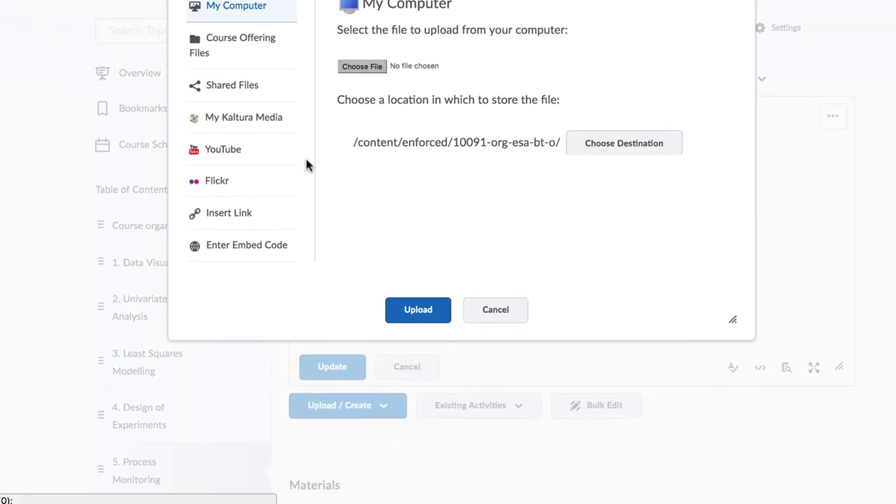
click(258, 214)
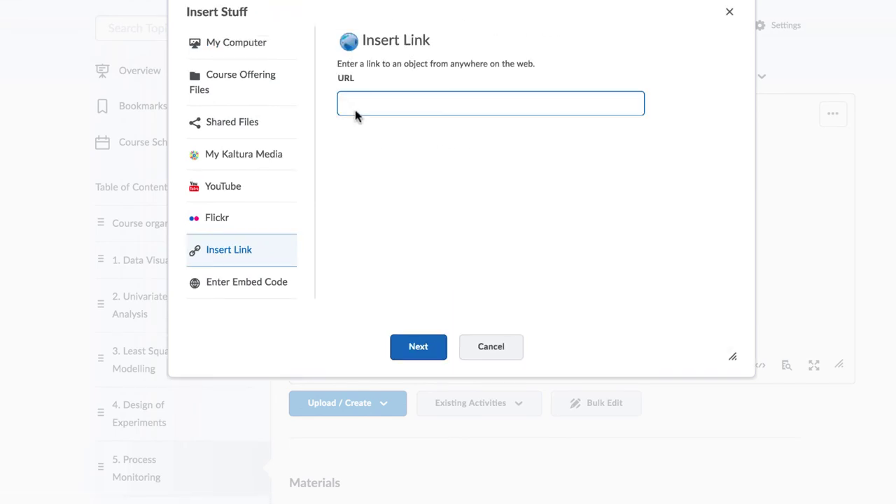
text(https://nl.wikipedia.org/wiki/Hoofdpagina)
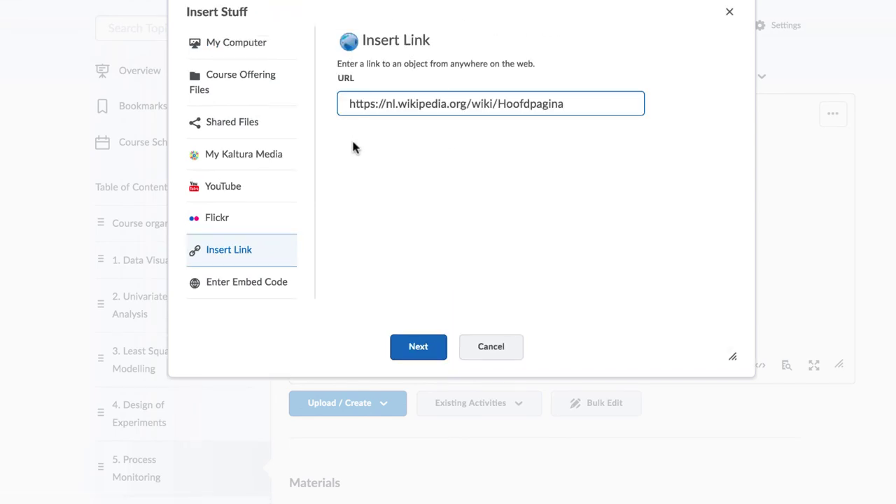
click(420, 348)
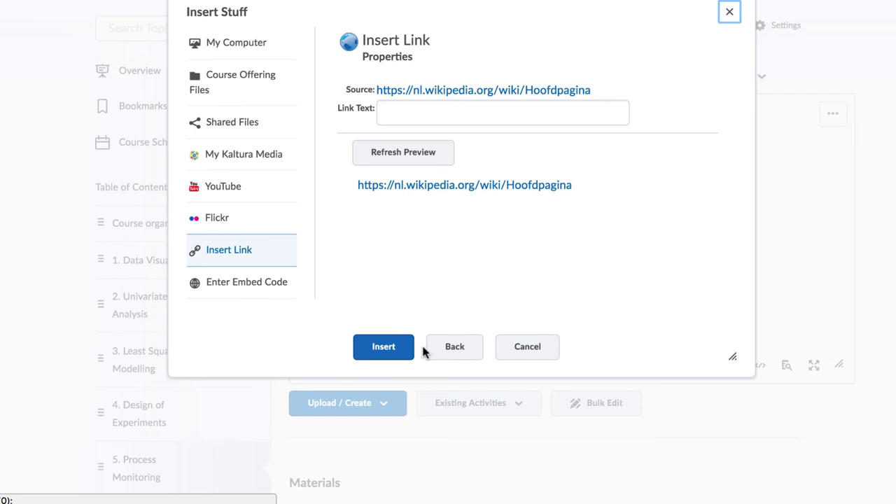
click(413, 110)
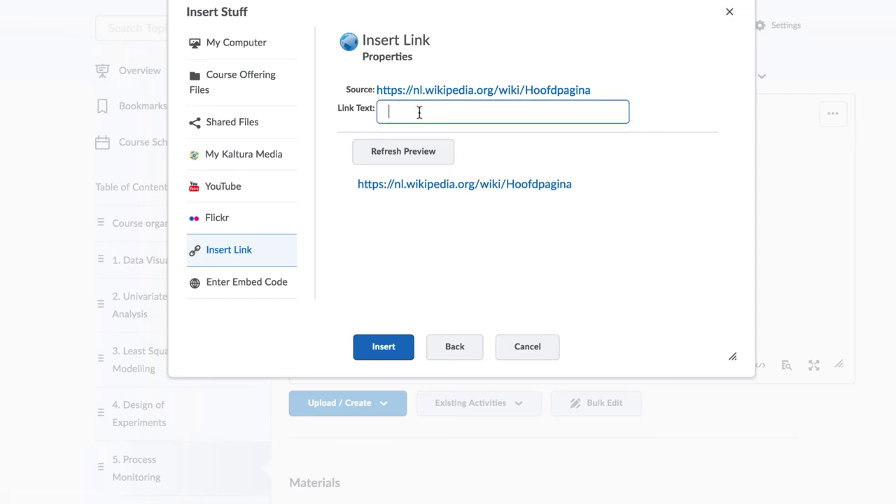
text(Go to this page)
click(408, 161)
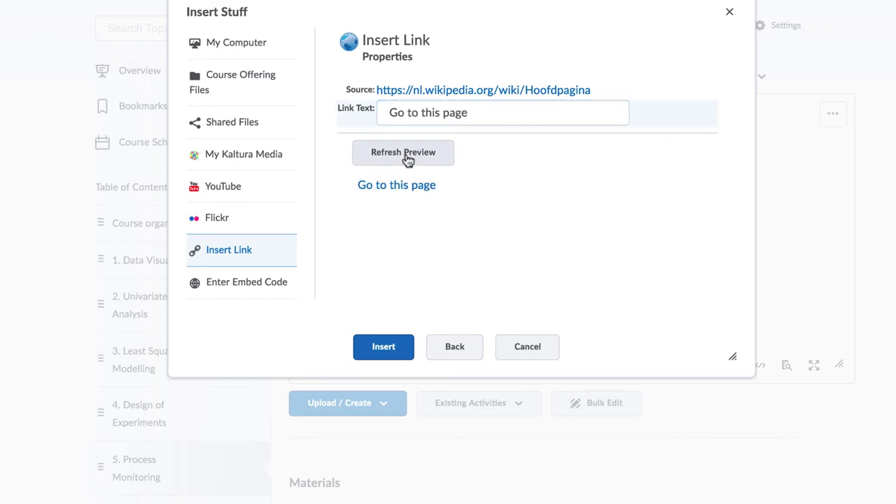
click(383, 347)
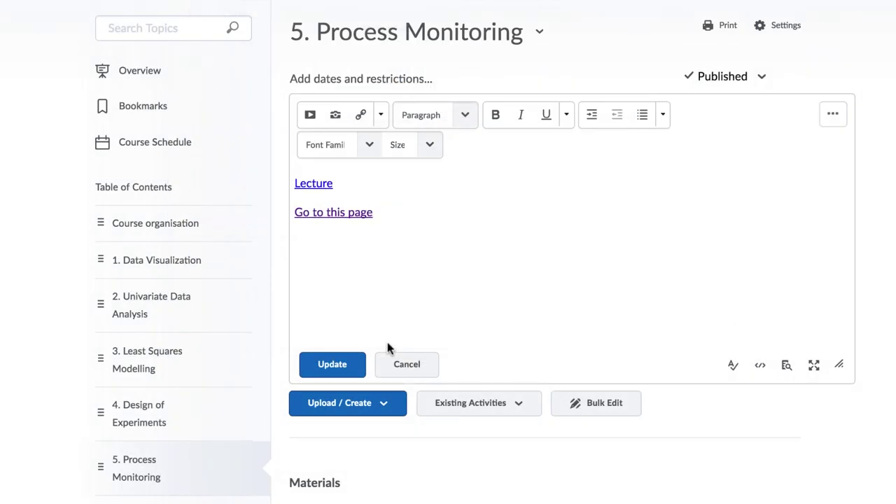
- Save the linked description, then insert and enlarge a 3-column by 4-row table
click(336, 376)
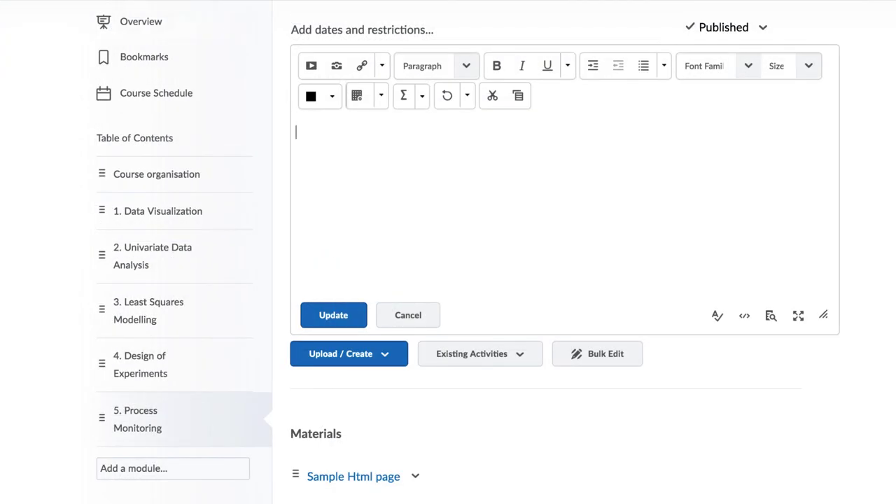
click(356, 95)
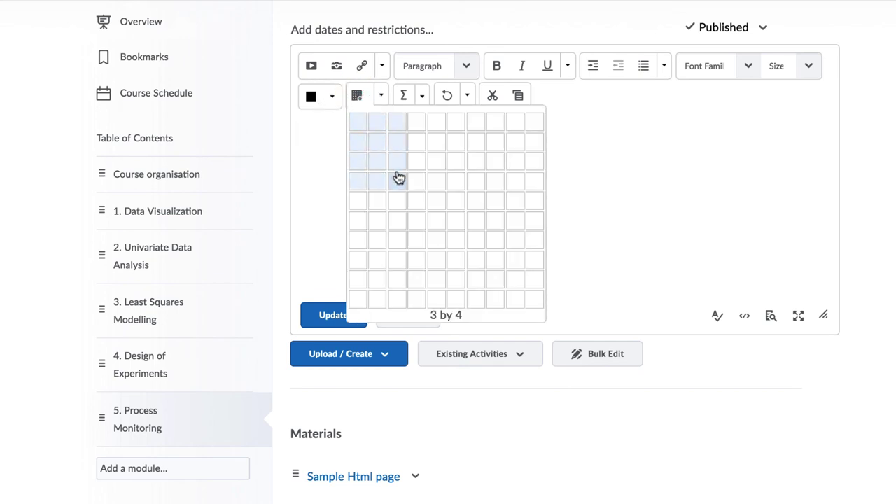
click(398, 177)
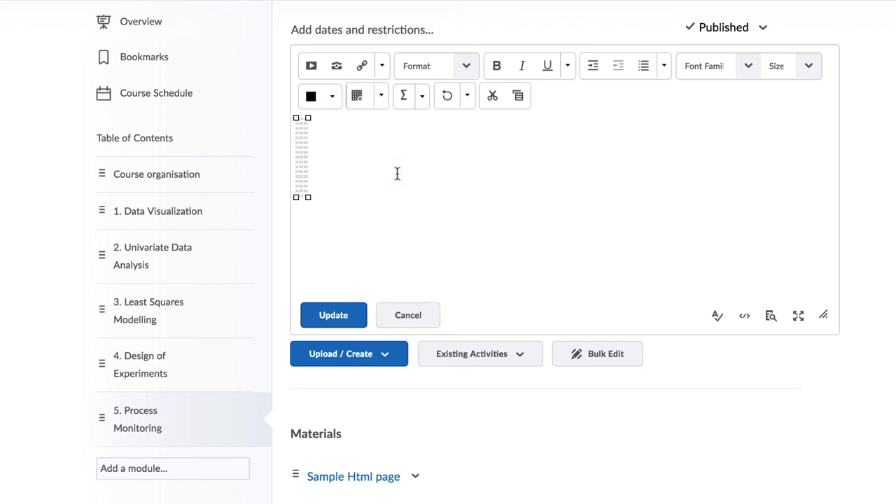
drag(308, 198, 466, 259)
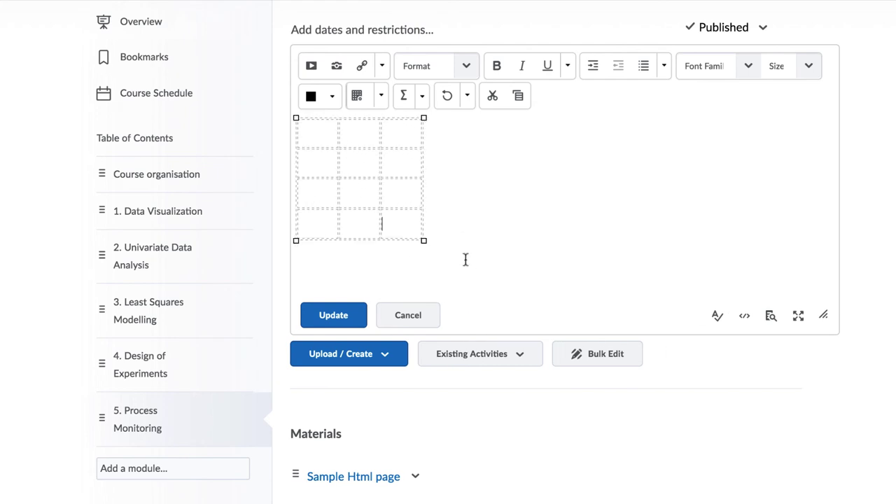
- Fill the table's first row with A1, A2 and A3
click(315, 130)
text(A1)
click(358, 124)
click(397, 128)
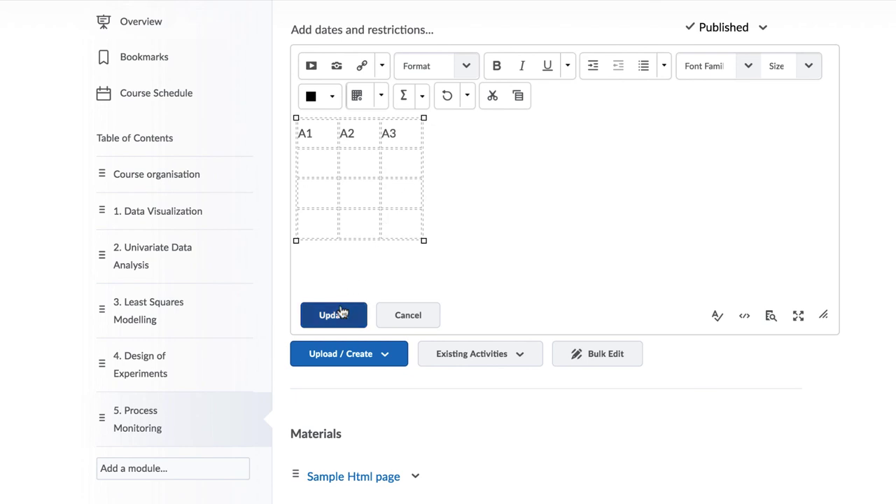
- Add a horizontal dividing line below the table
click(350, 276)
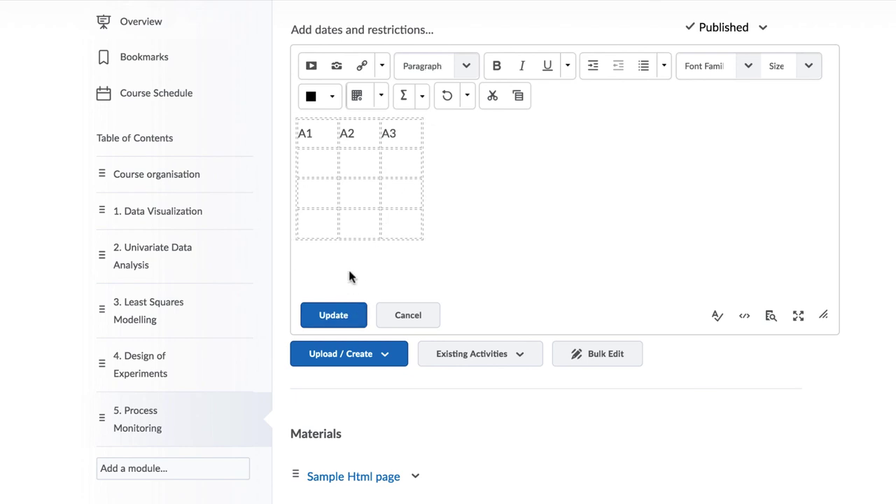
click(381, 68)
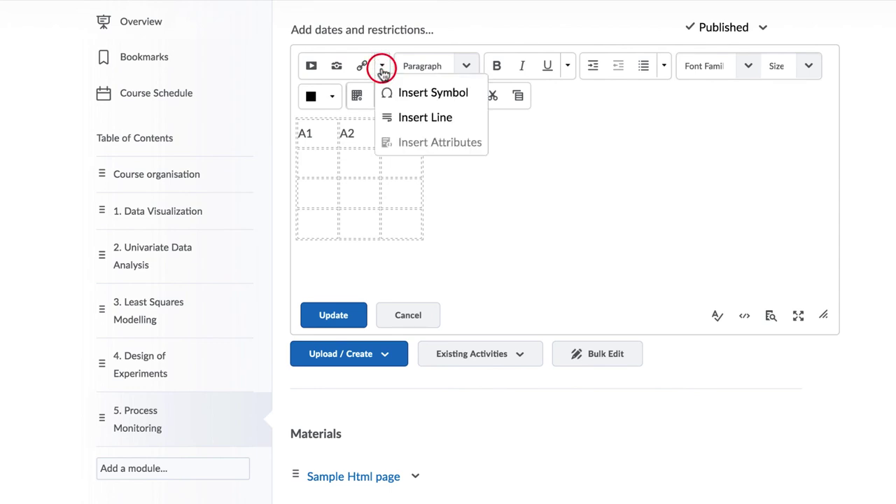
click(405, 119)
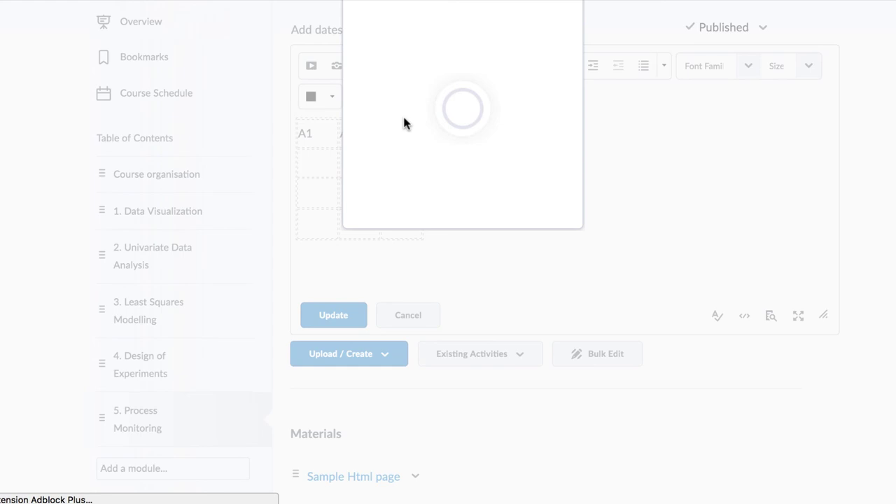
click(388, 190)
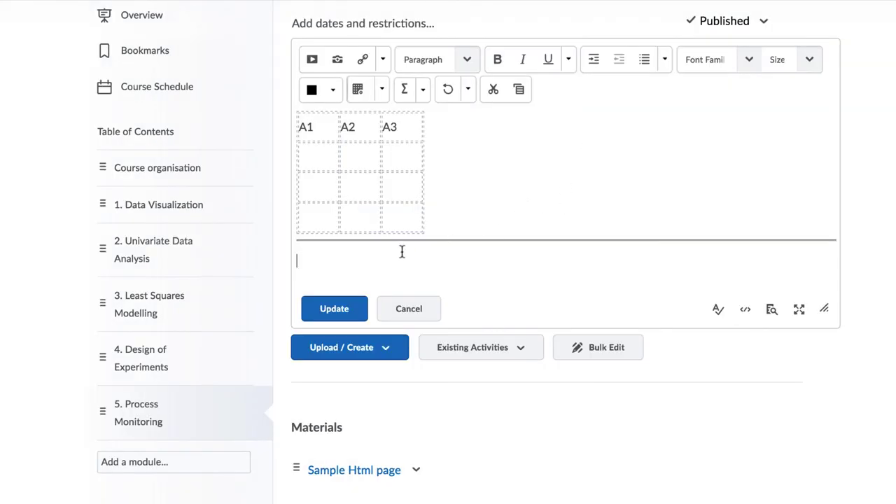
- Insert the ampersand (&) symbol from the symbol picker
click(382, 62)
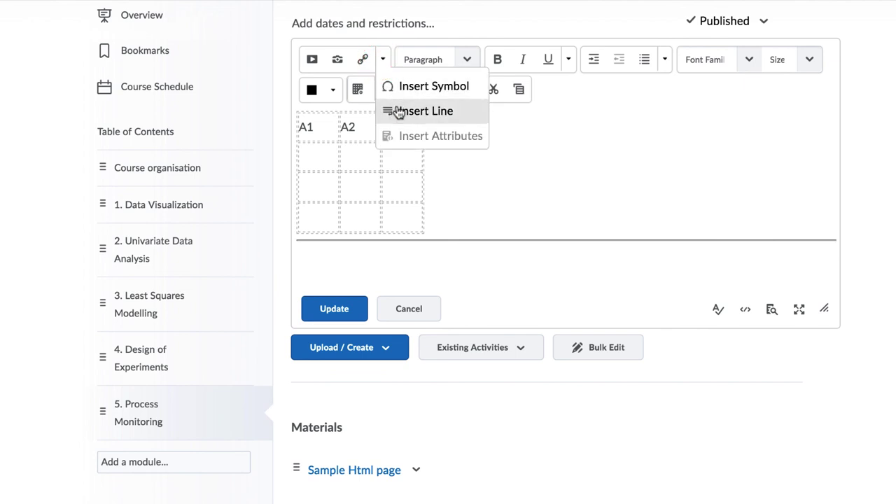
click(396, 89)
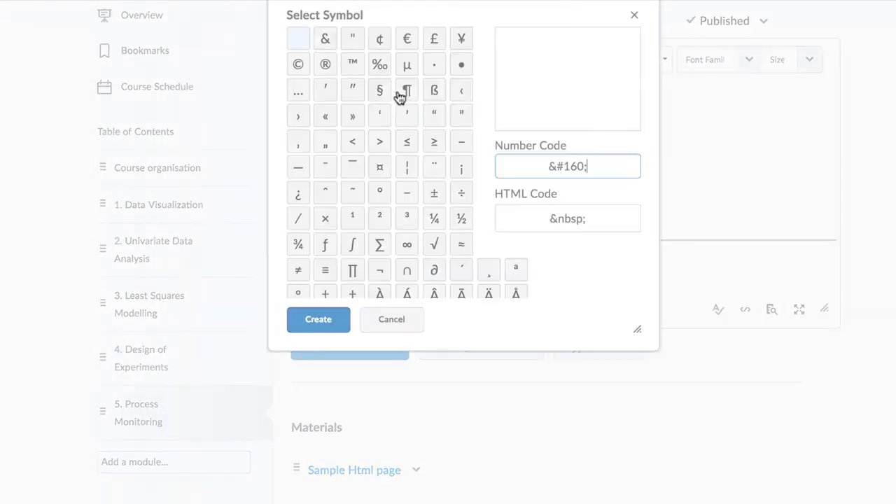
click(329, 48)
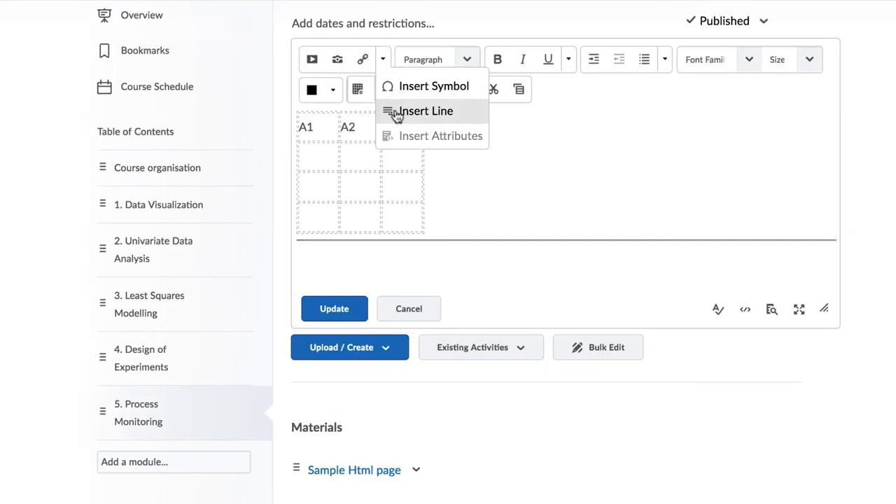
click(397, 93)
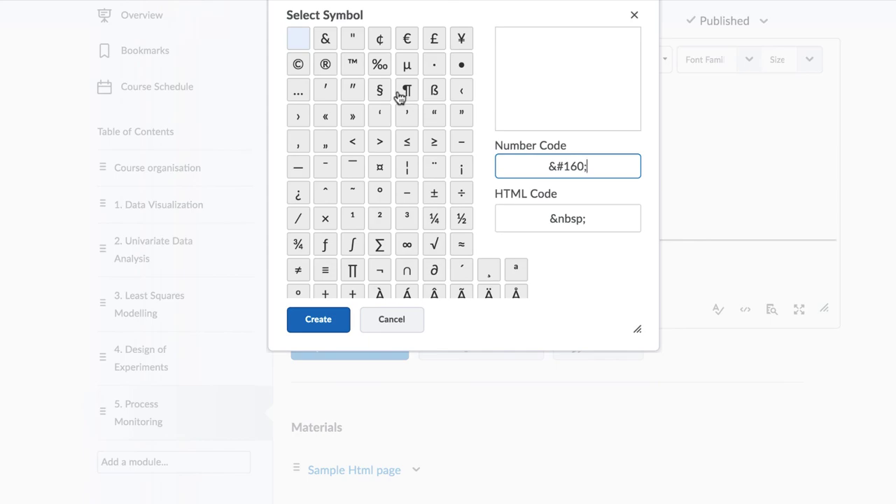